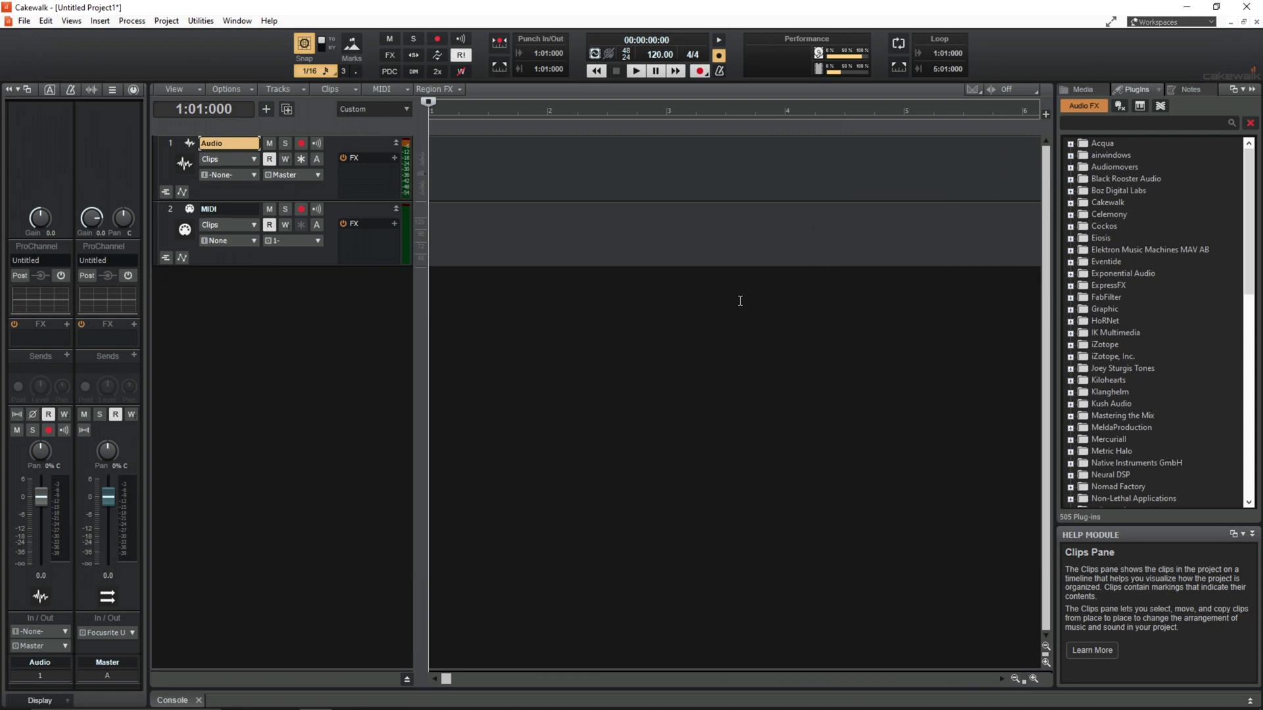
- Review the Audio track's default Focusrite USB ASIO (18 in, 8 out) input names, leaving the input at -None-
left_click(255, 175)
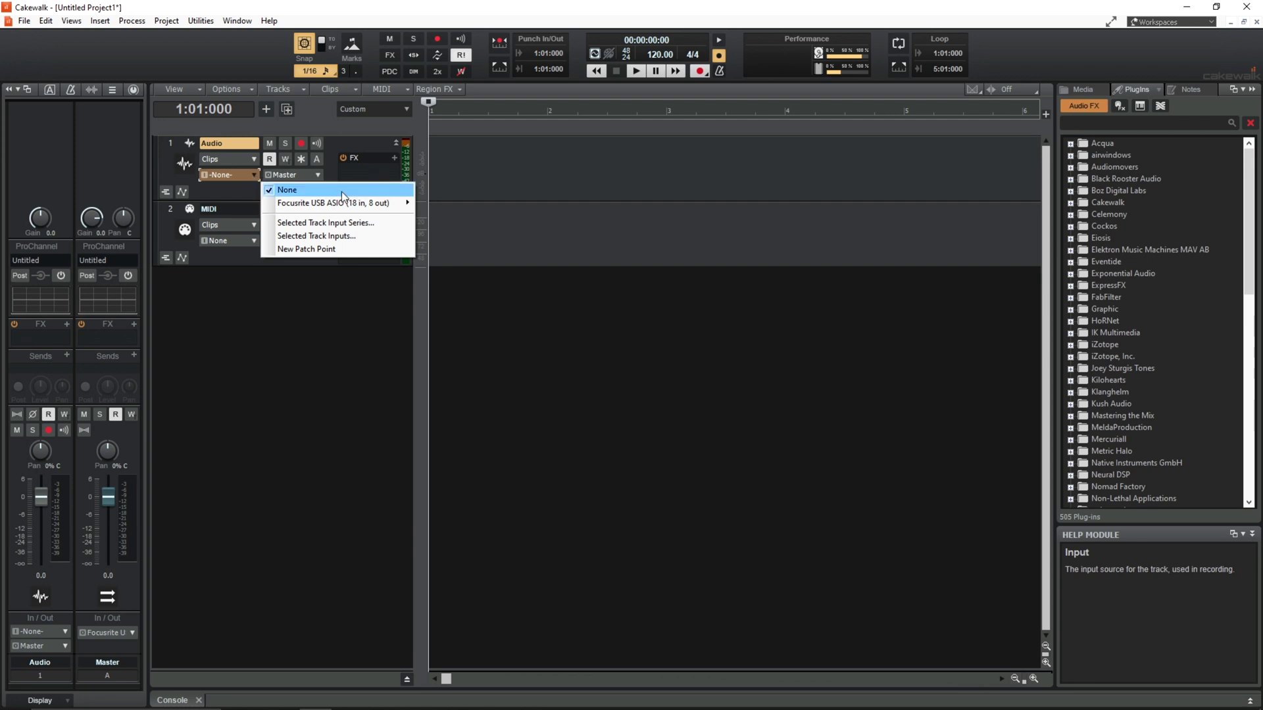
mouse_move(342, 205)
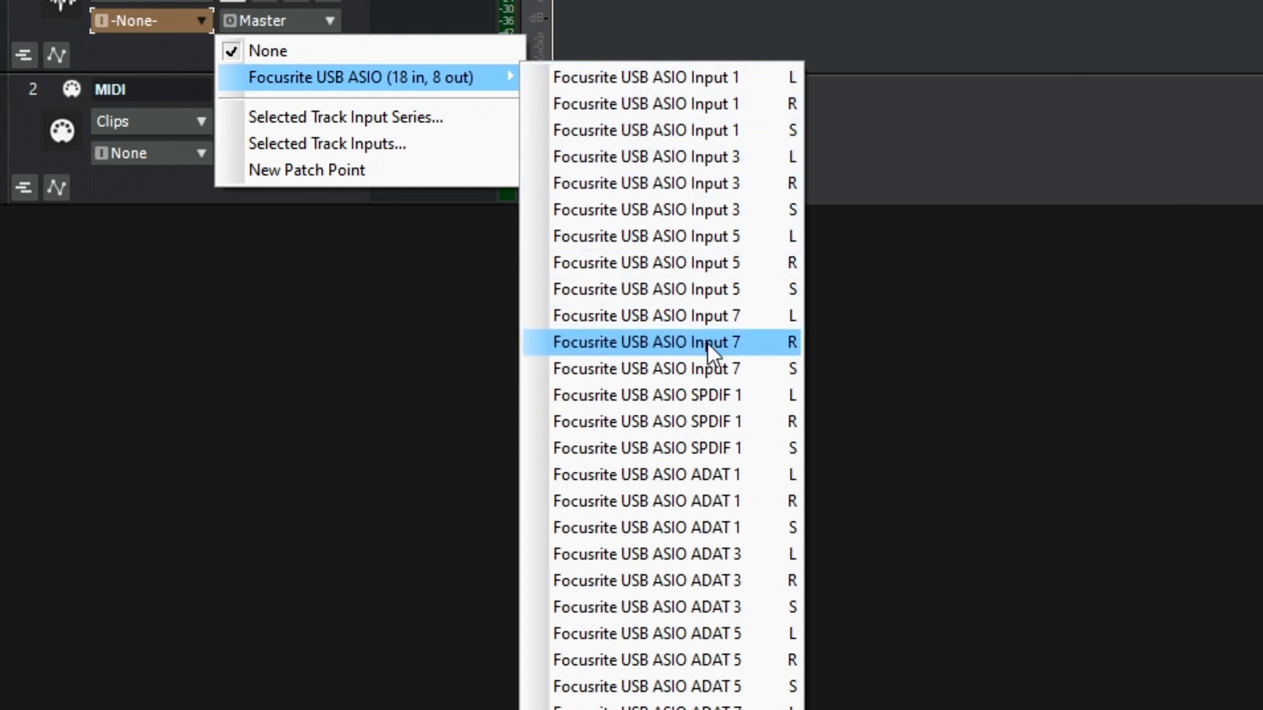
left_click(322, 359)
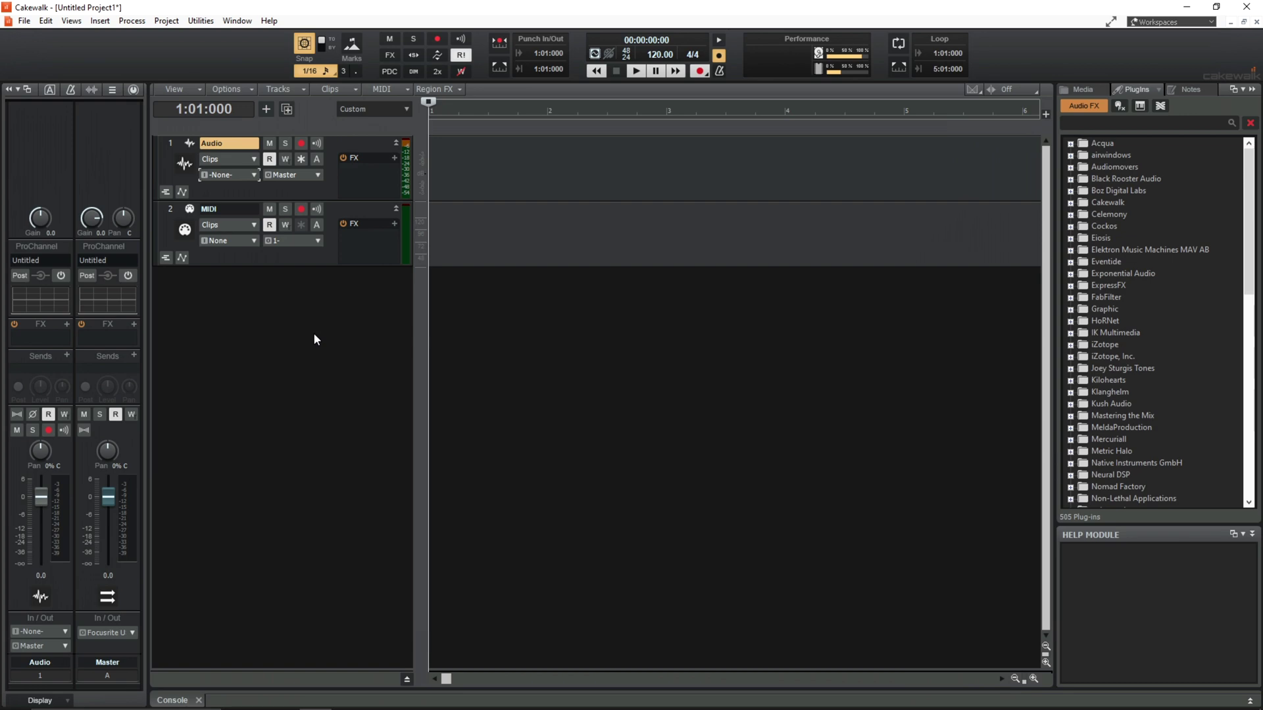
- Open Edit > Preferences at Audio > Devices and select the Focusrite USB ASIO Input 1 driver
left_click(46, 21)
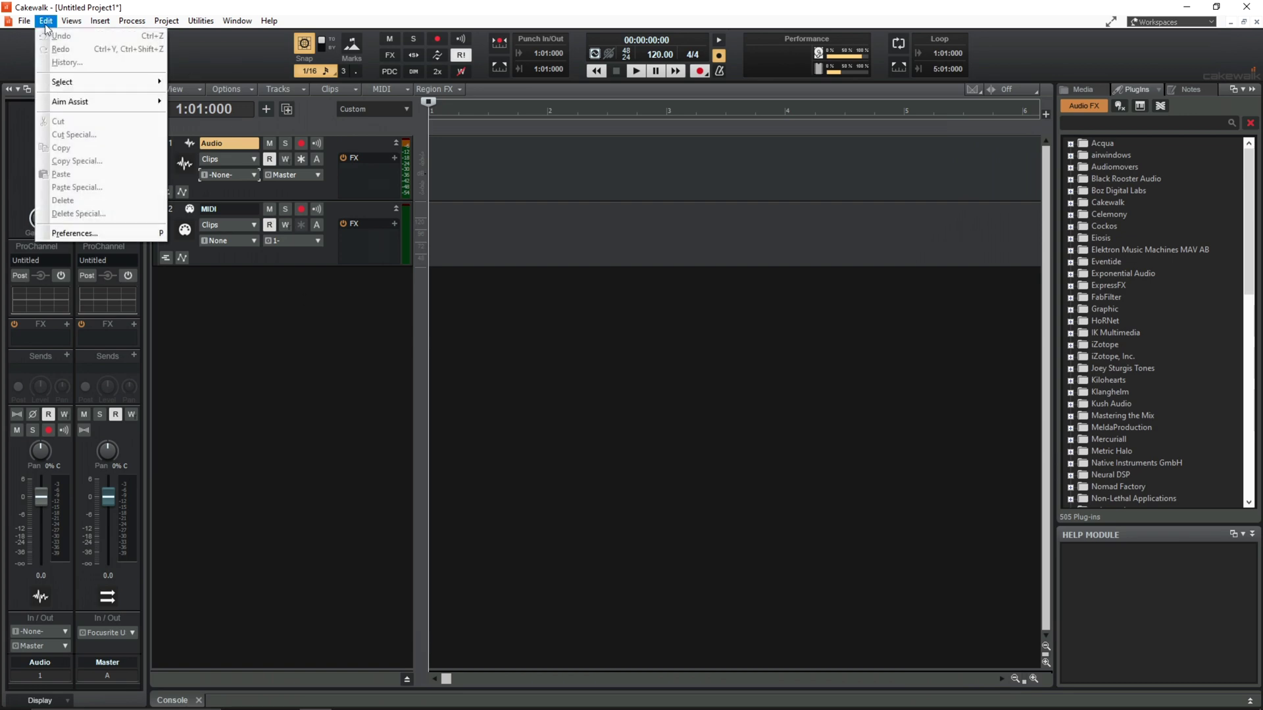
left_click(94, 233)
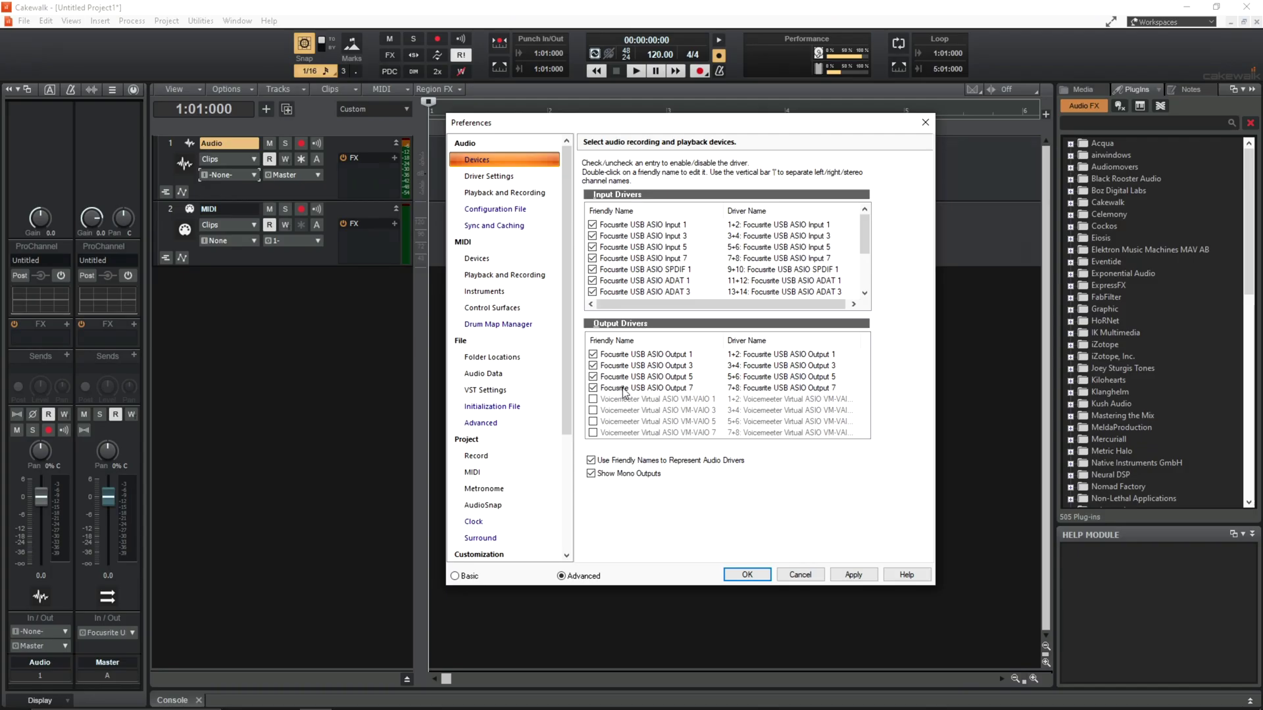
left_click(656, 226)
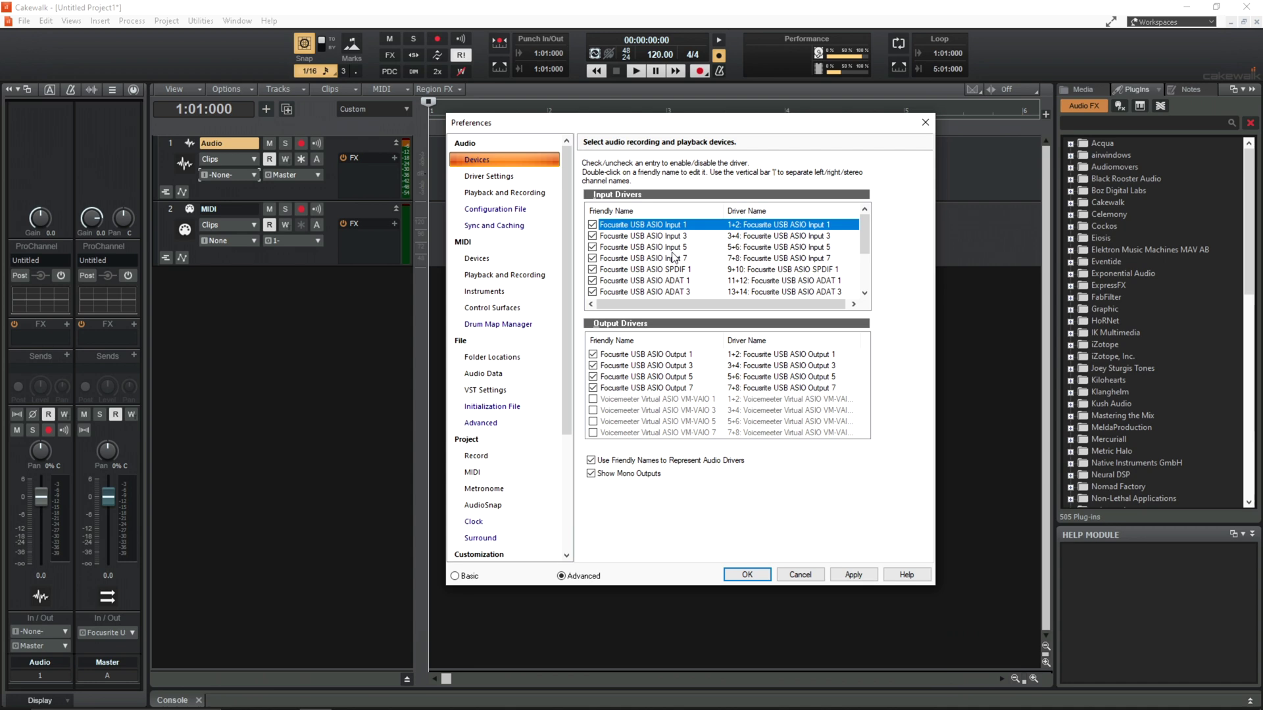
- Name the Focusrite Input 1 pair DRS 1 / DRS 2, then begin editing Input 3's name
double_click(677, 227)
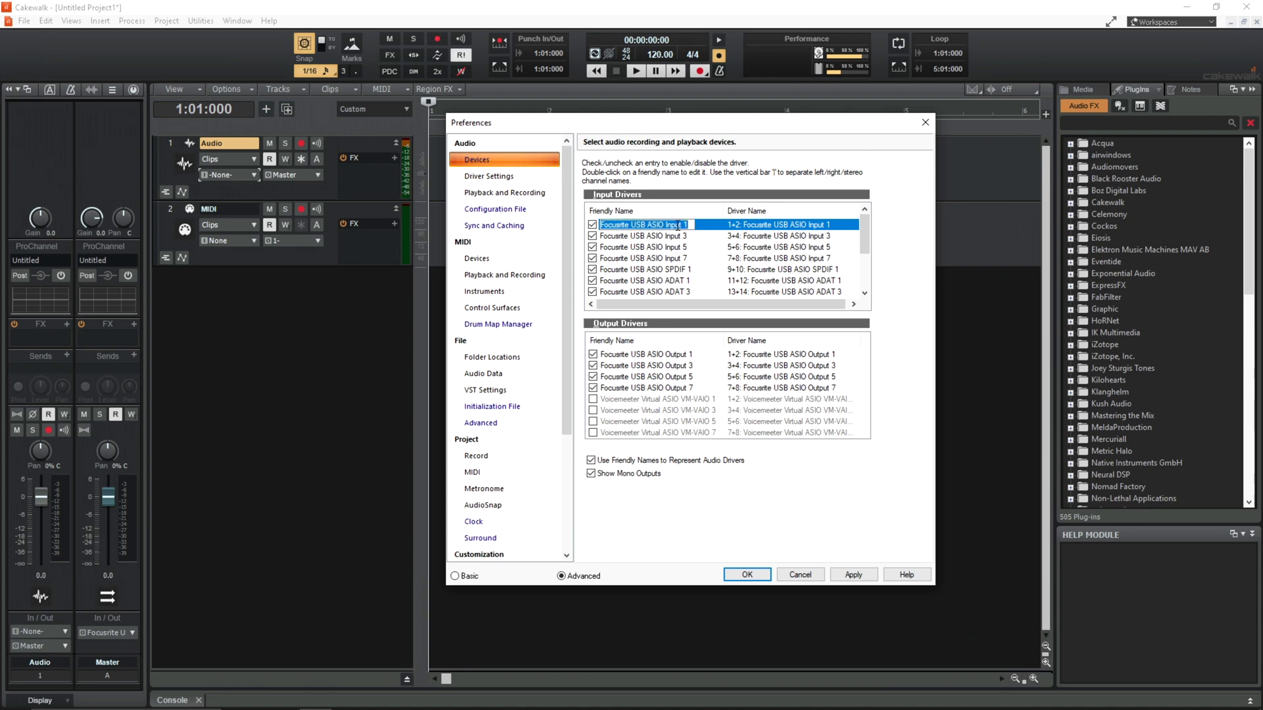
type("DRS 1|")
type("DRS 2")
key("Return")
double_click(663, 235)
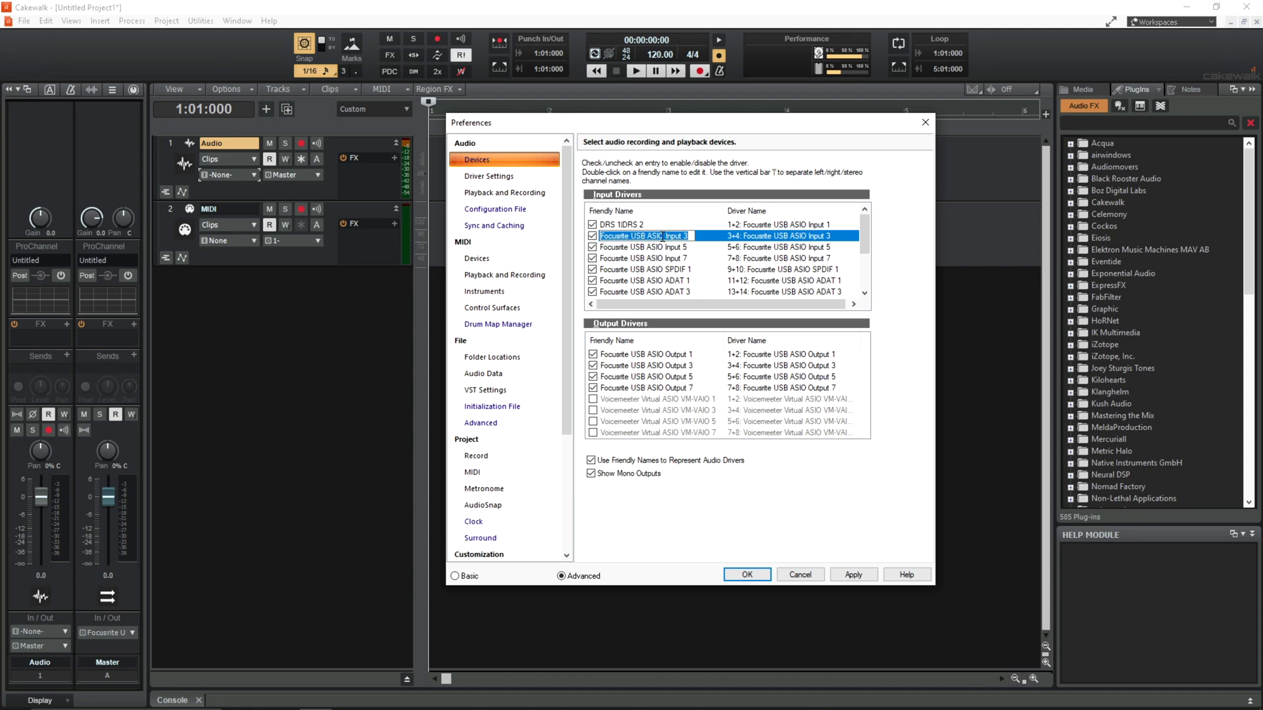
- Name the Input 3 pair DRS 3 / DRS 4, correcting the mistyped trailing 3
type("DRS")
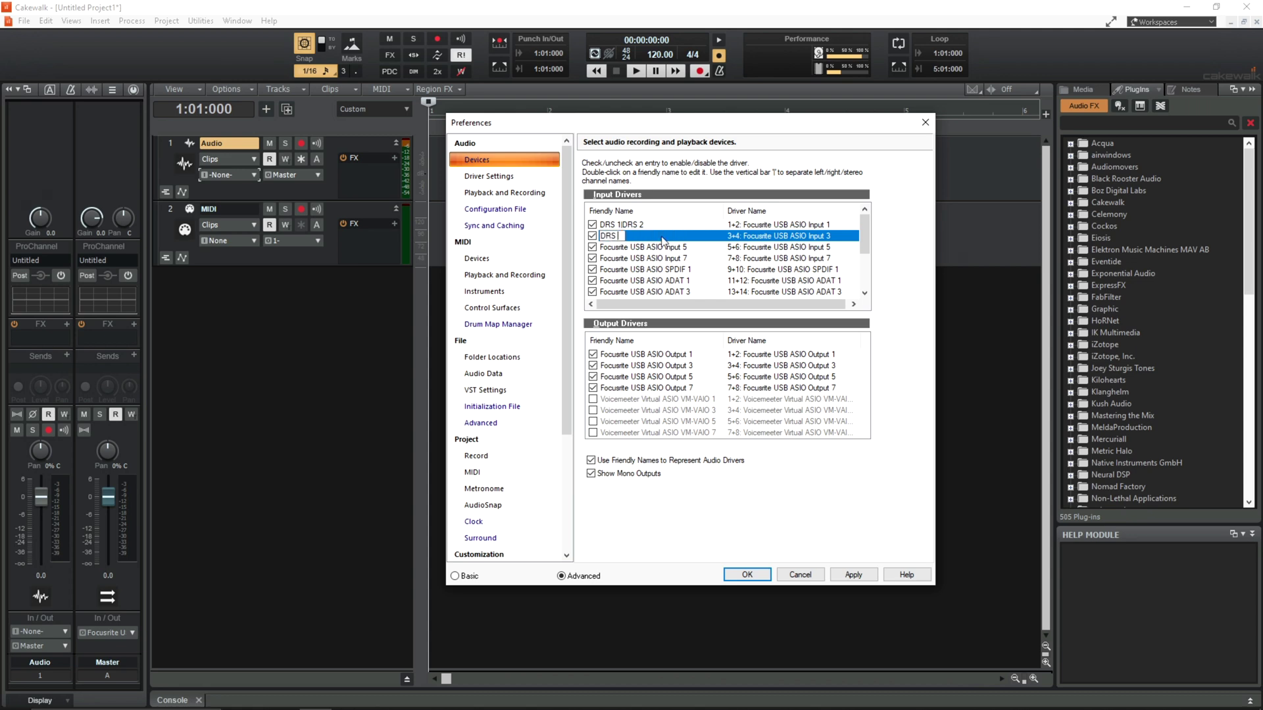
type(" 3|DRS 3")
key("BackSpace")
type("4")
key("Return")
- Name Focusrite Input 5 'Drawmer 1968', apply the changes and close Preferences
double_click(662, 248)
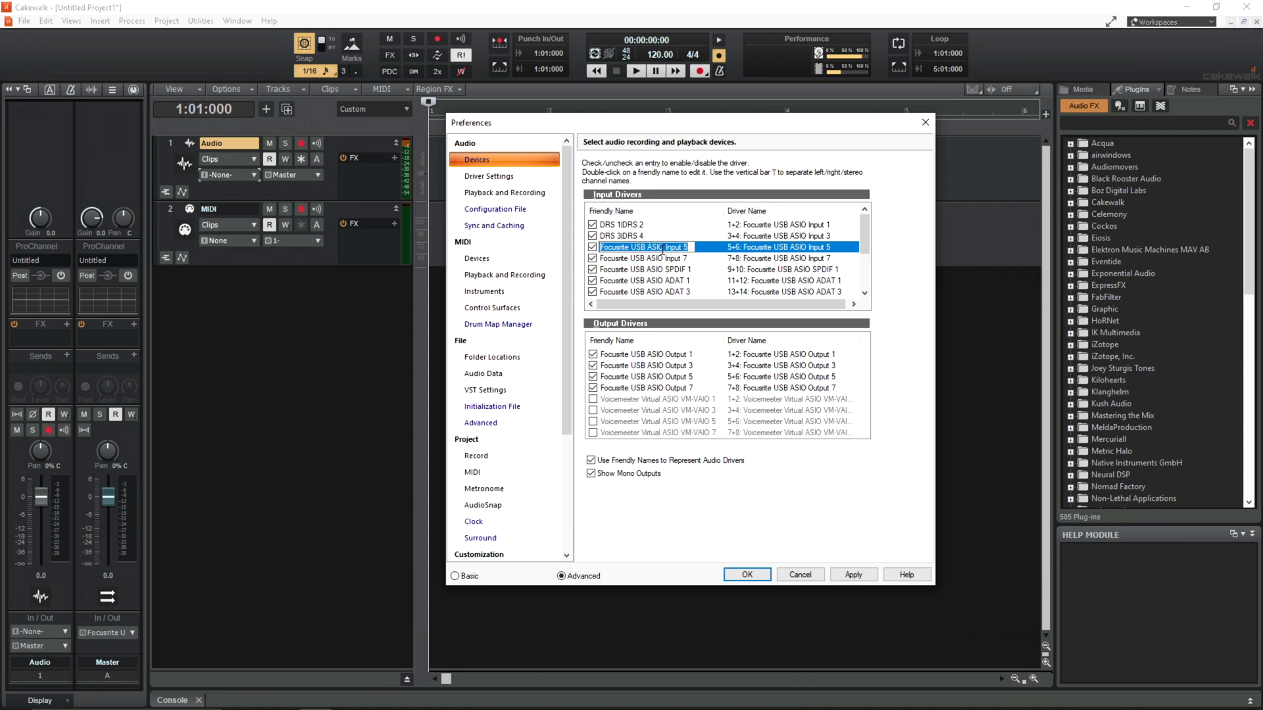
type("D")
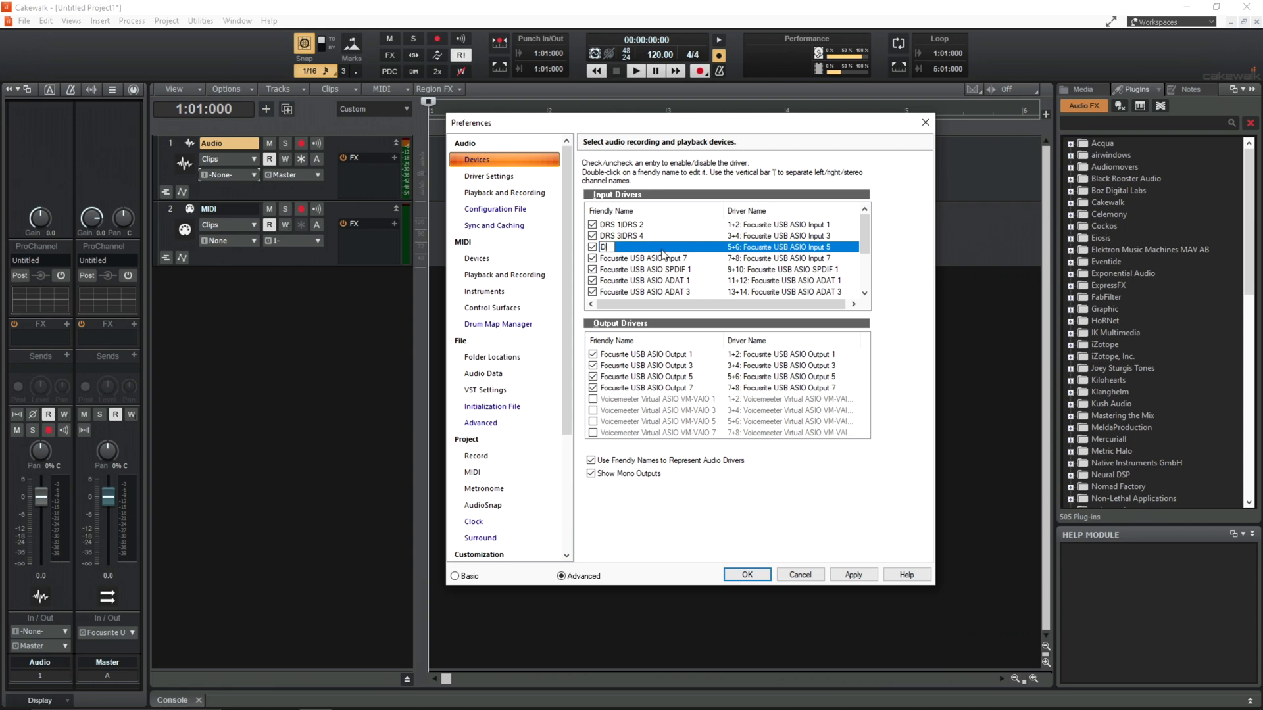
type("rawmer 1968")
key("Return")
left_click(853, 576)
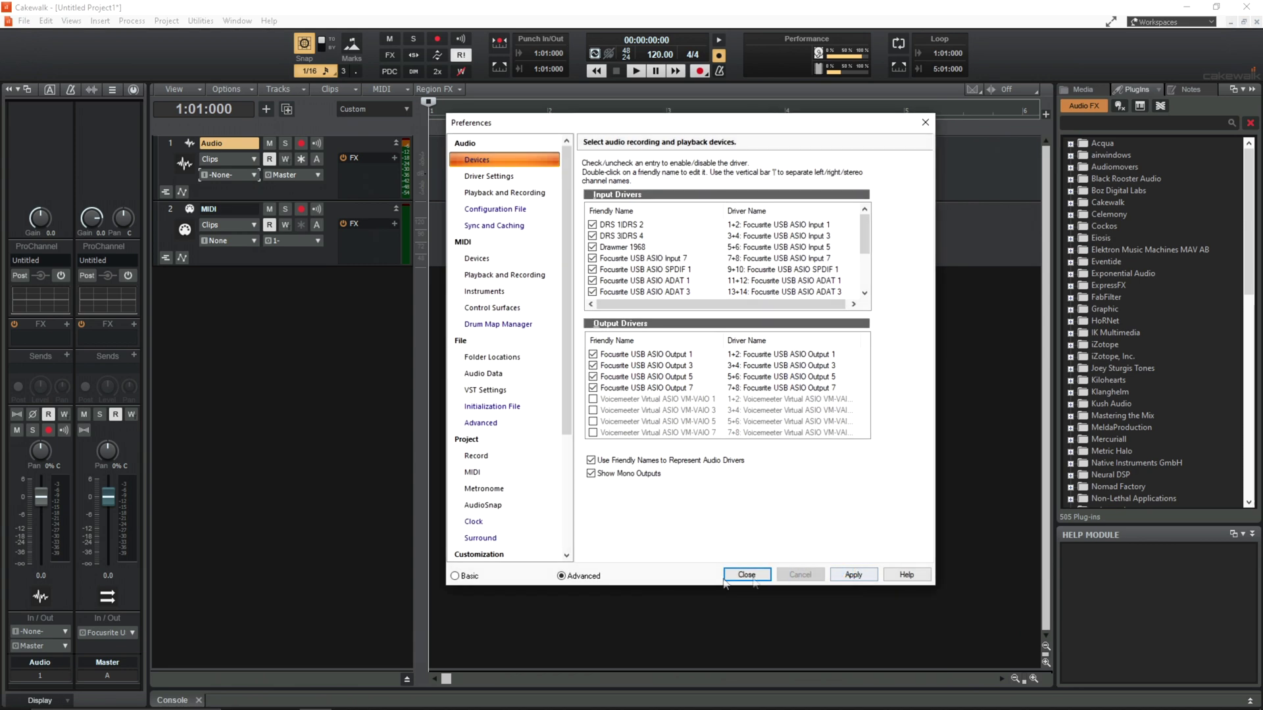
left_click(741, 577)
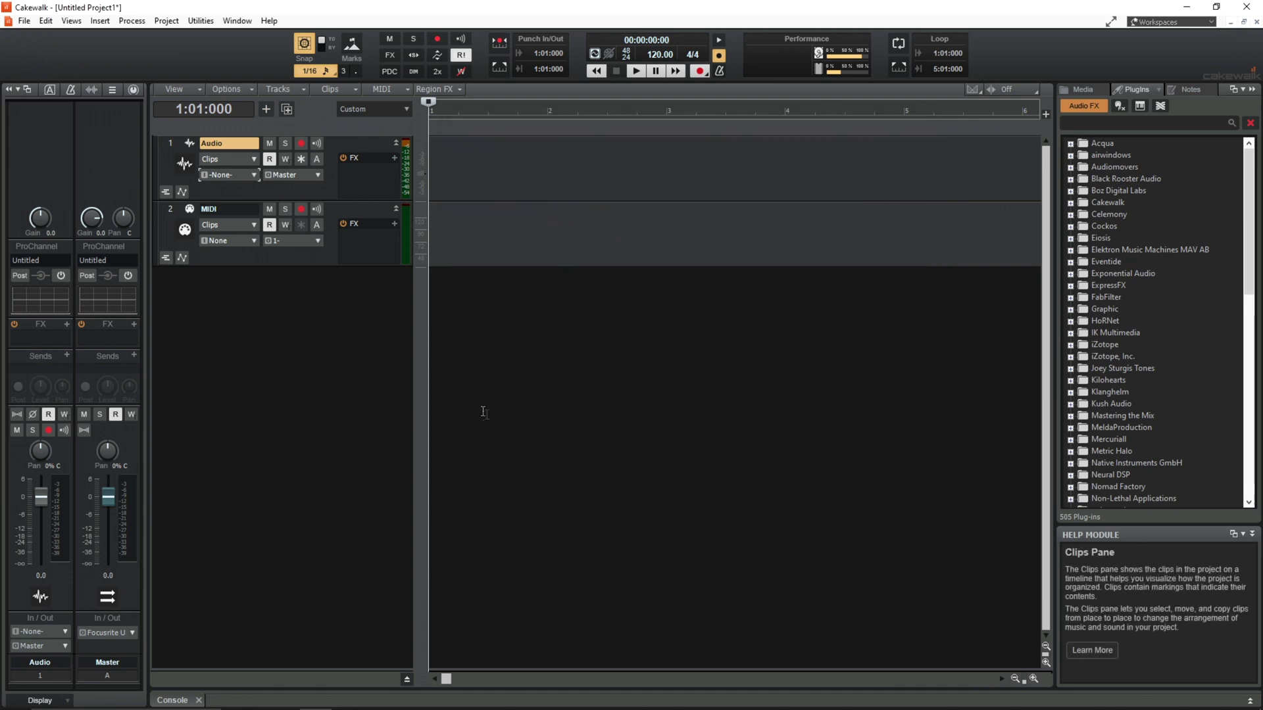
- Check the Audio track's Focusrite input list now shows DRS 1–DRS 4 and Drawmer 1968
left_click(253, 173)
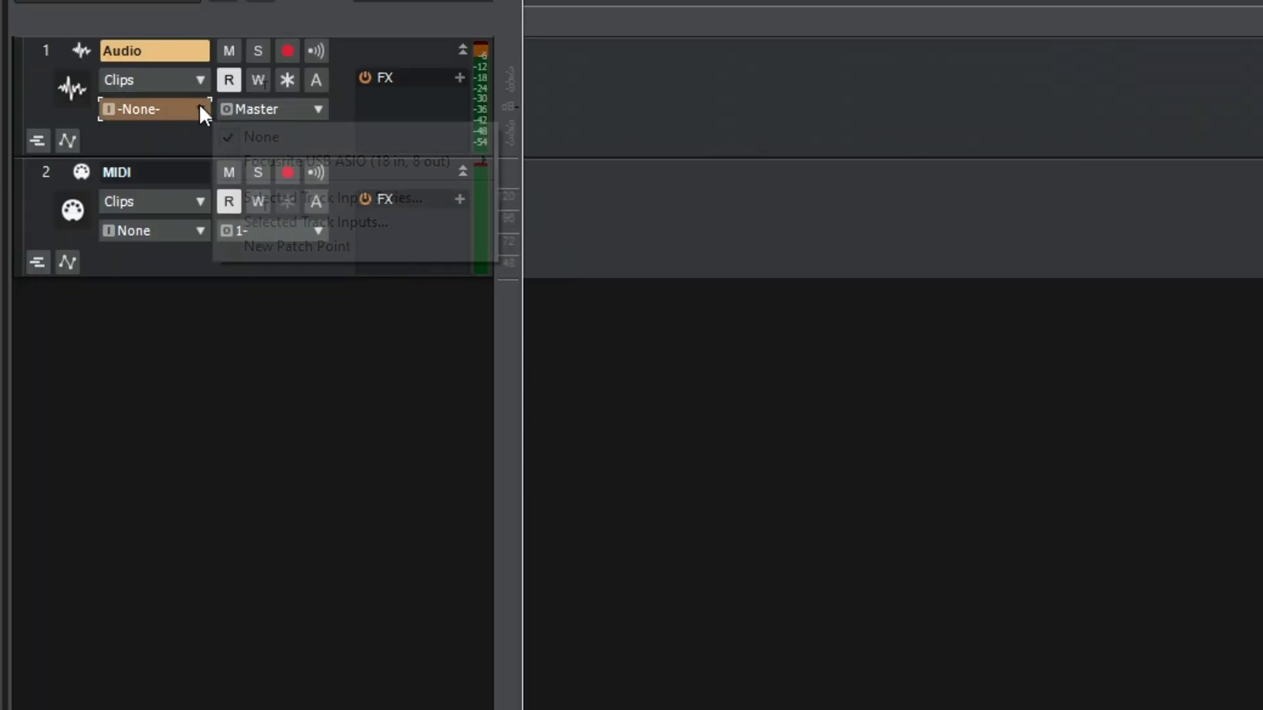
mouse_move(296, 162)
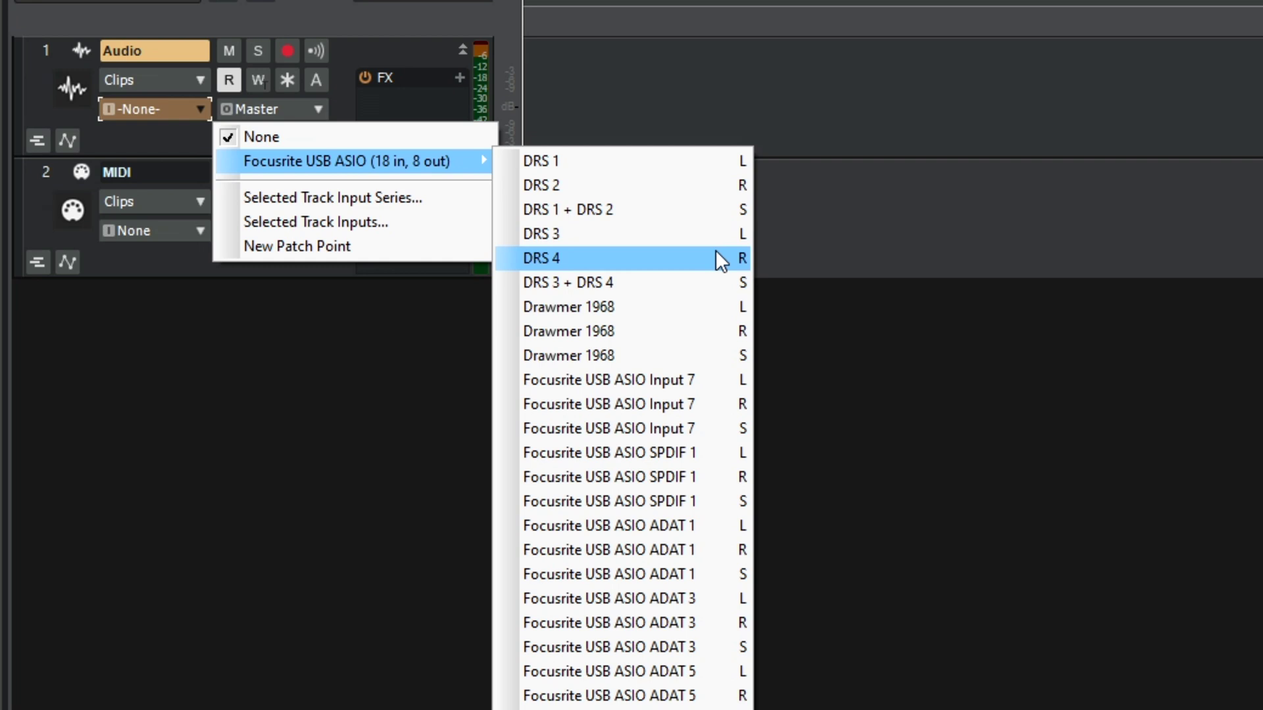
left_click(950, 348)
- Reopen Preferences with P, select the DRS 1/DRS 2 input entry, and confirm with OK
key("p")
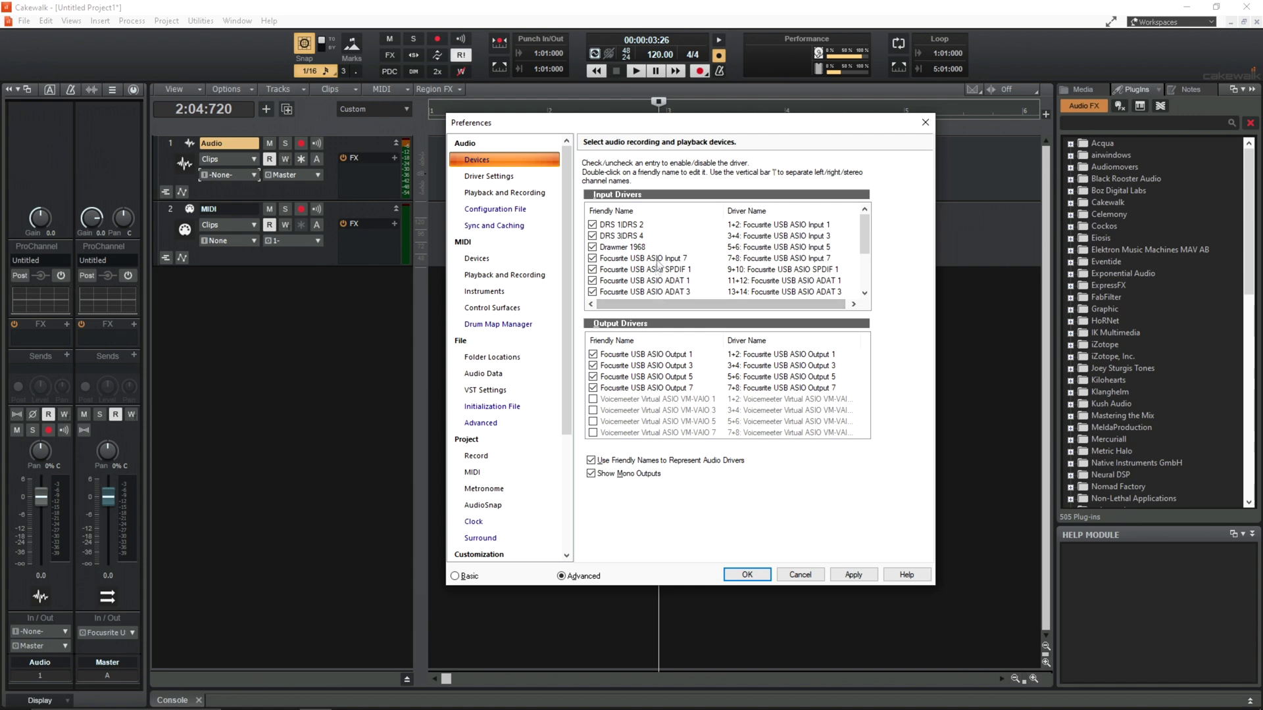
left_click(658, 228)
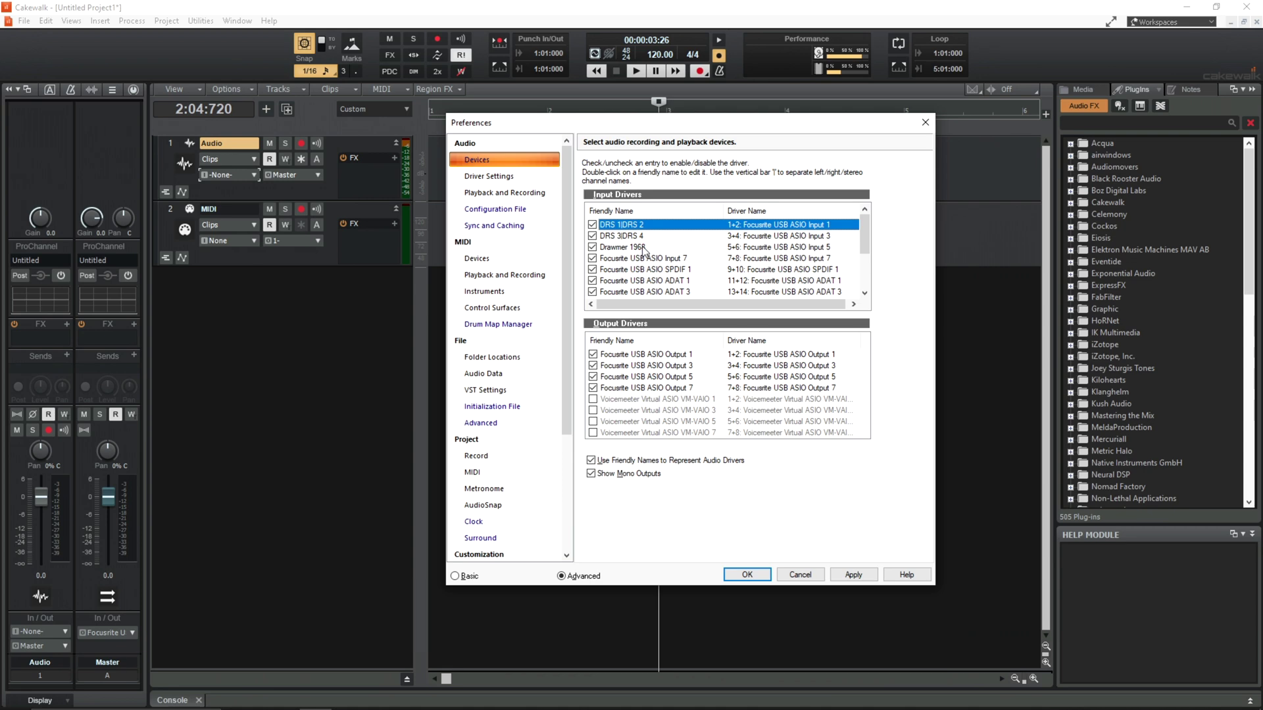
left_click(748, 574)
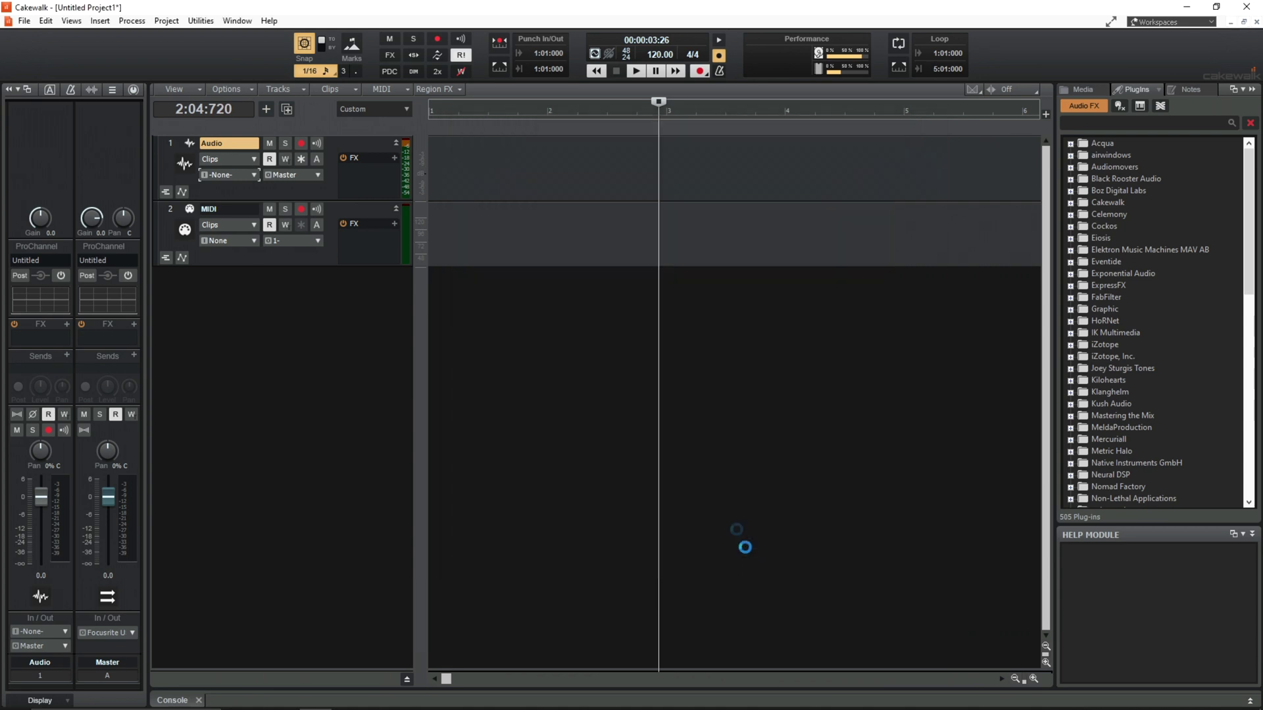
left_click(252, 172)
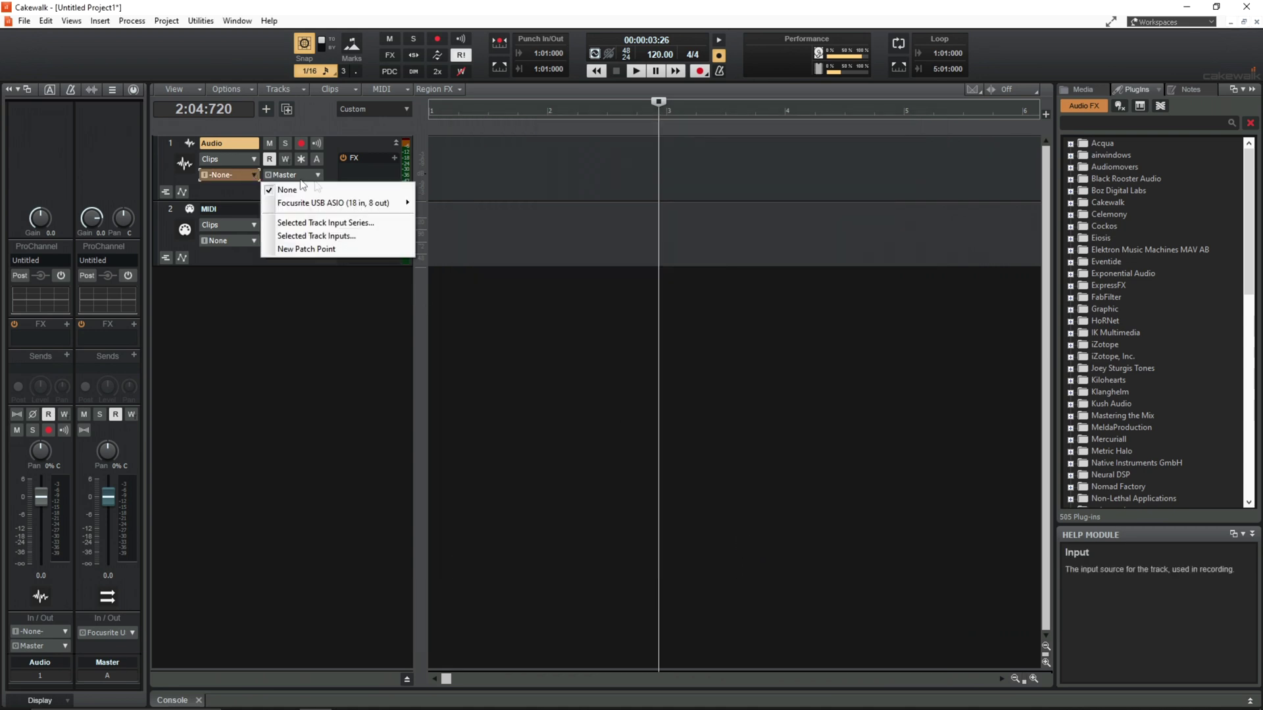
mouse_move(383, 203)
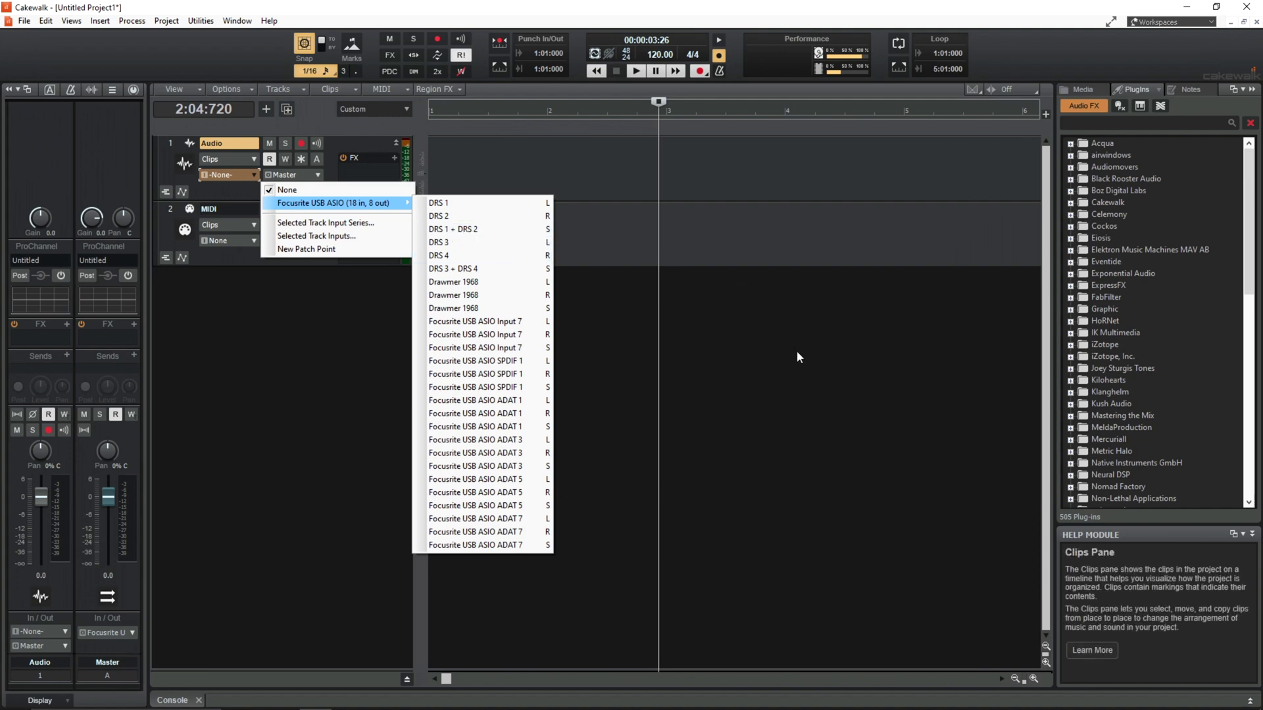
left_click(798, 356)
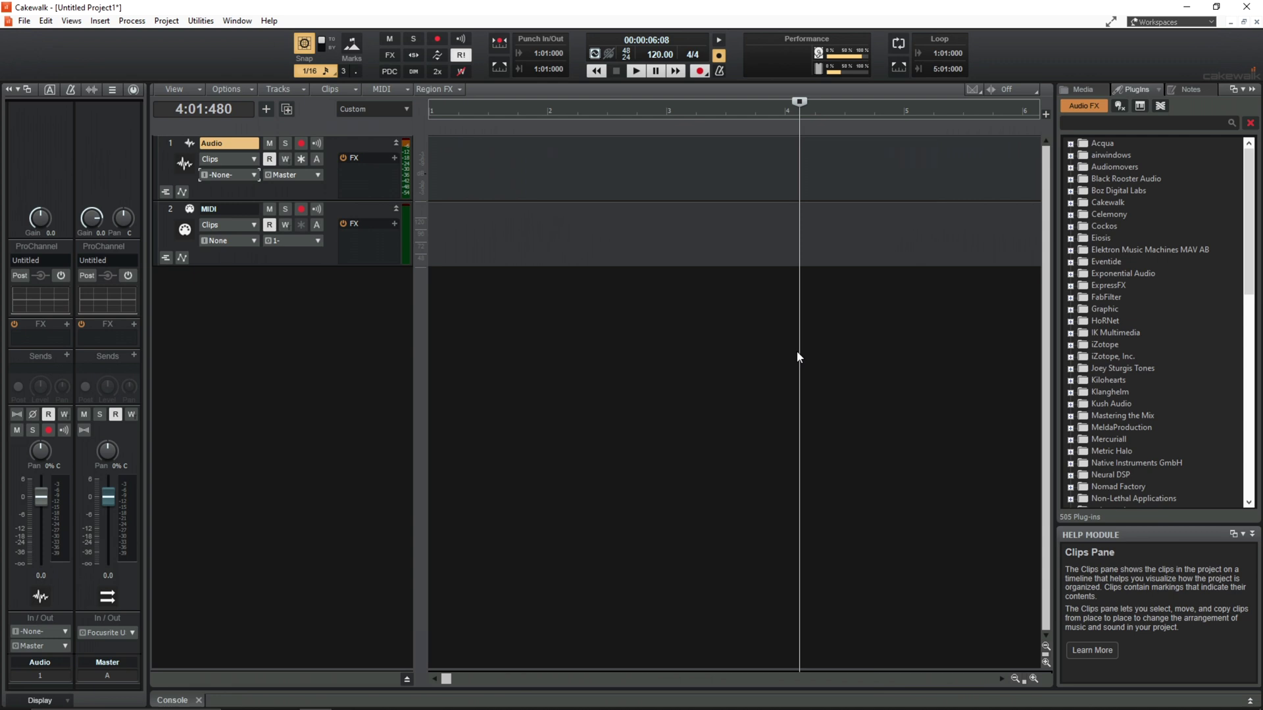
- Press P to reopen Preferences on the Audio Devices page
key("p")
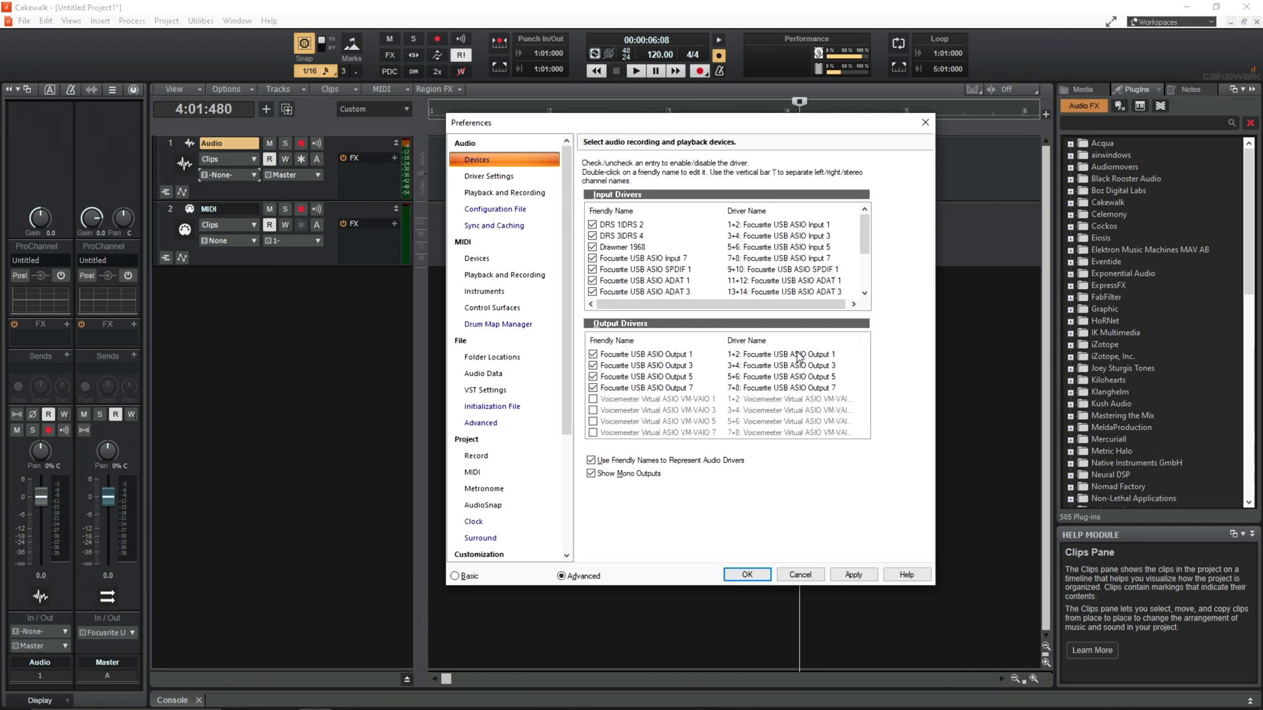
- Give Focusrite Output 1 the friendly name Genelec and Output 3 the name Gyrator
double_click(690, 356)
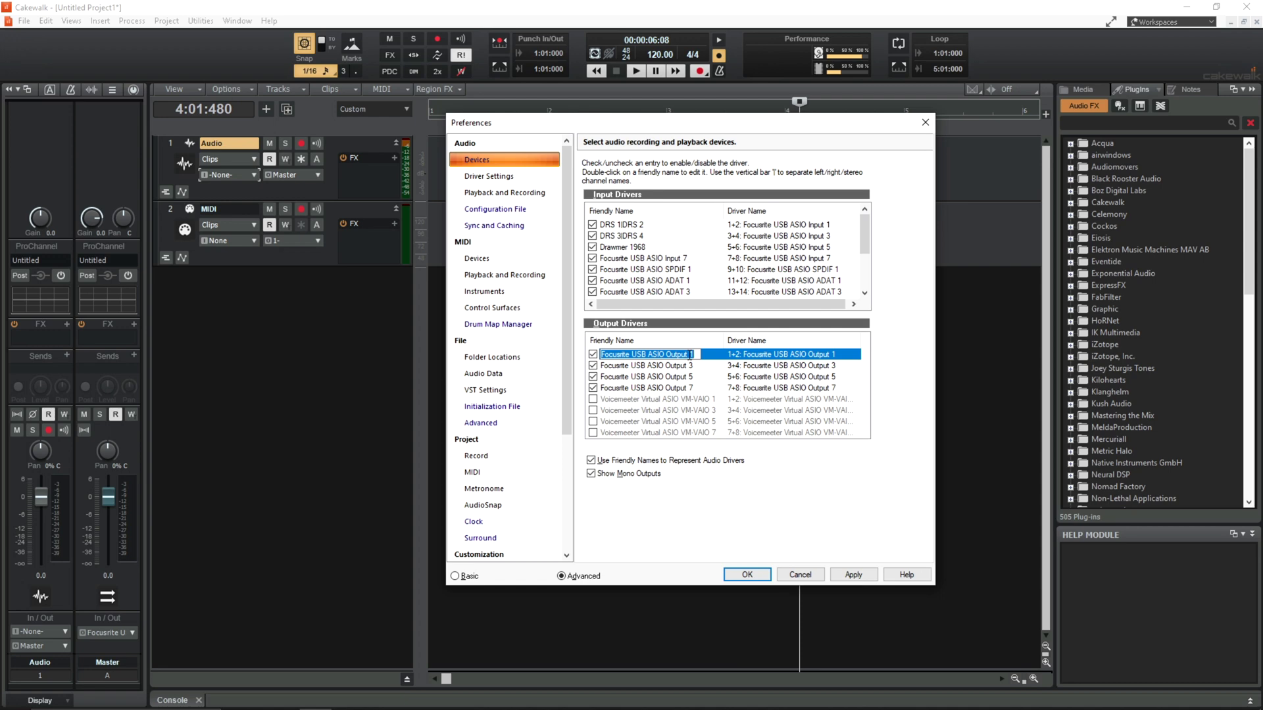
type("G")
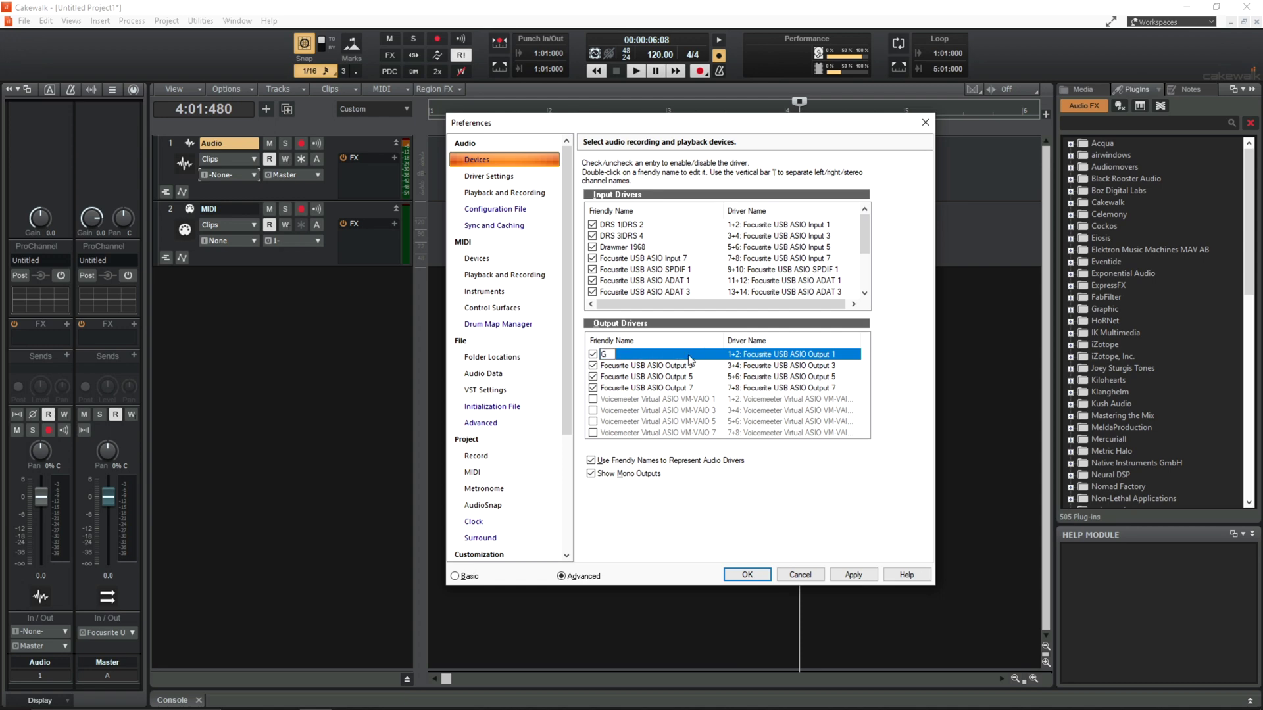
type("enelec")
key("Return")
left_click(684, 367)
double_click(684, 367)
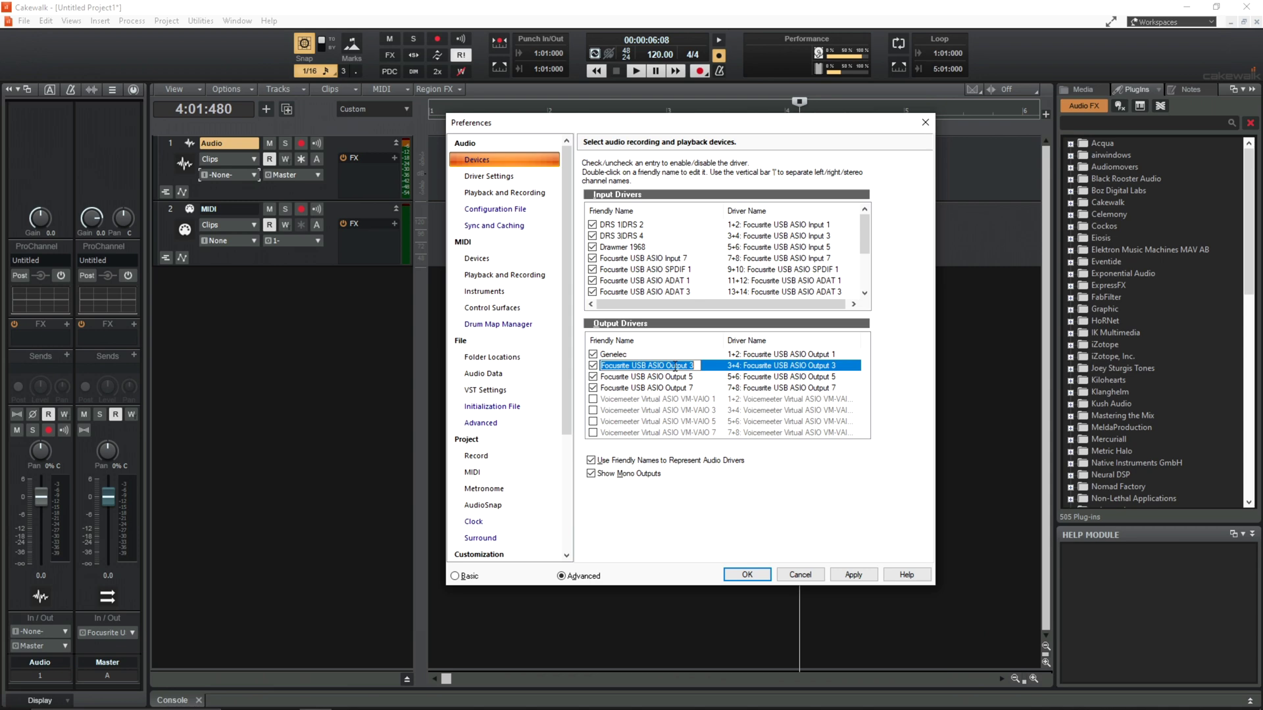
type("G")
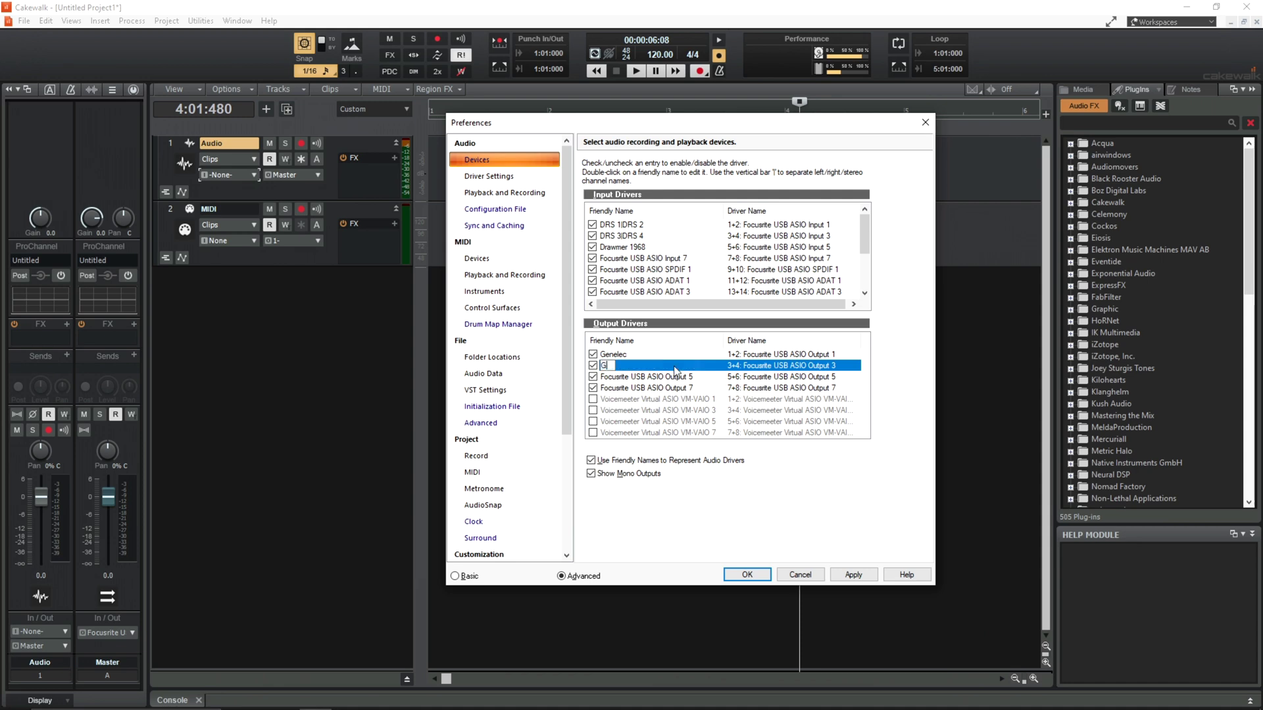
type("yrator")
key("Return")
- Insert an External Insert on the Audio track, sending to Gyrator and returning from Drawmer 1968
right_click(360, 178)
mouse_move(368, 186)
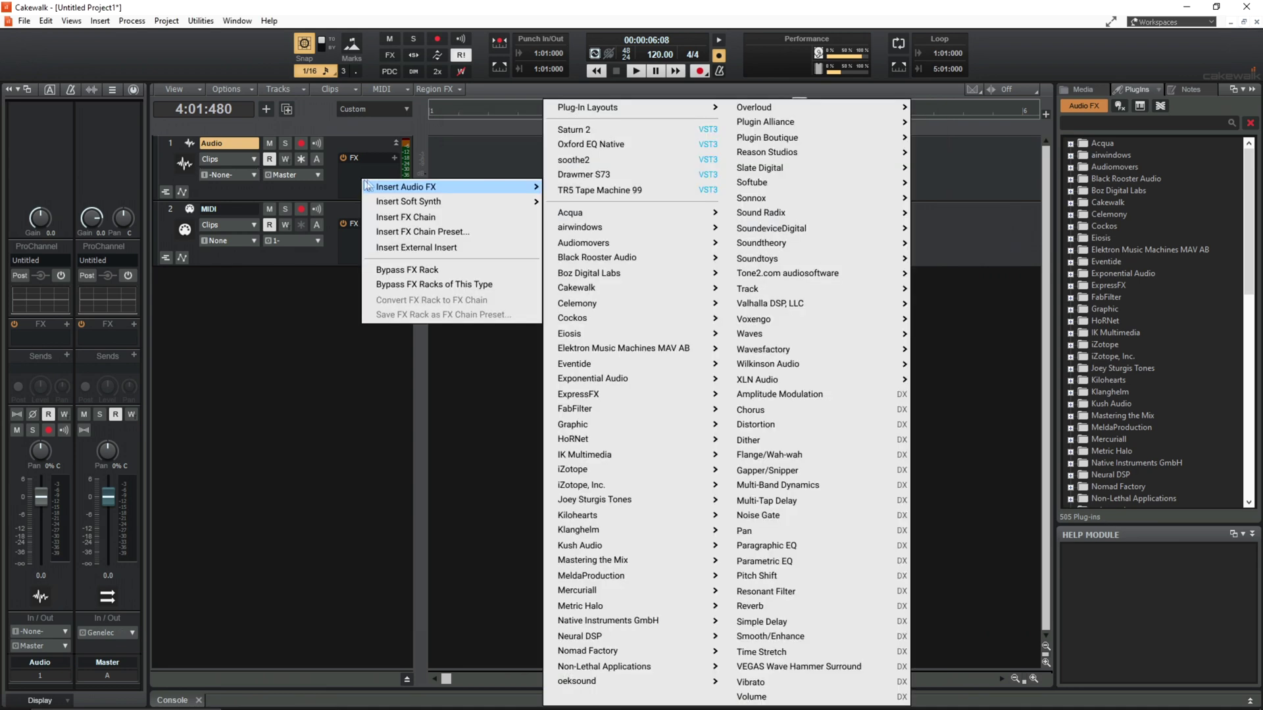
left_click(475, 249)
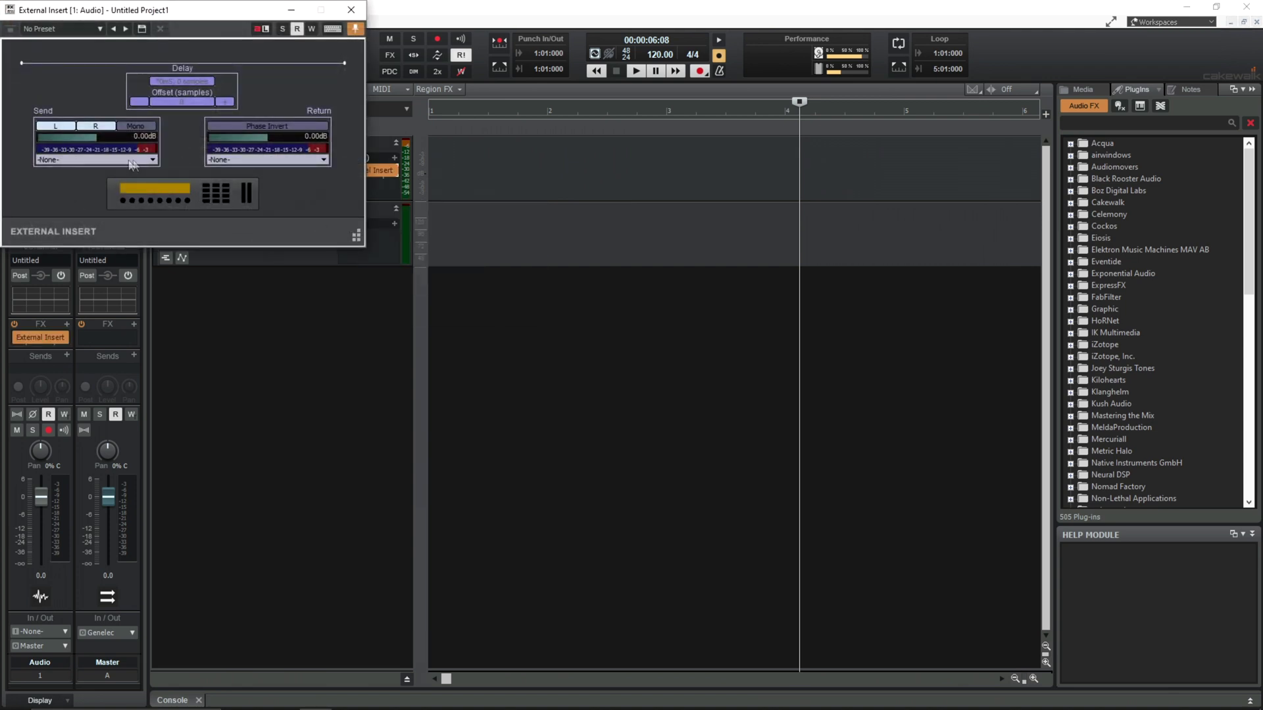
left_click(146, 158)
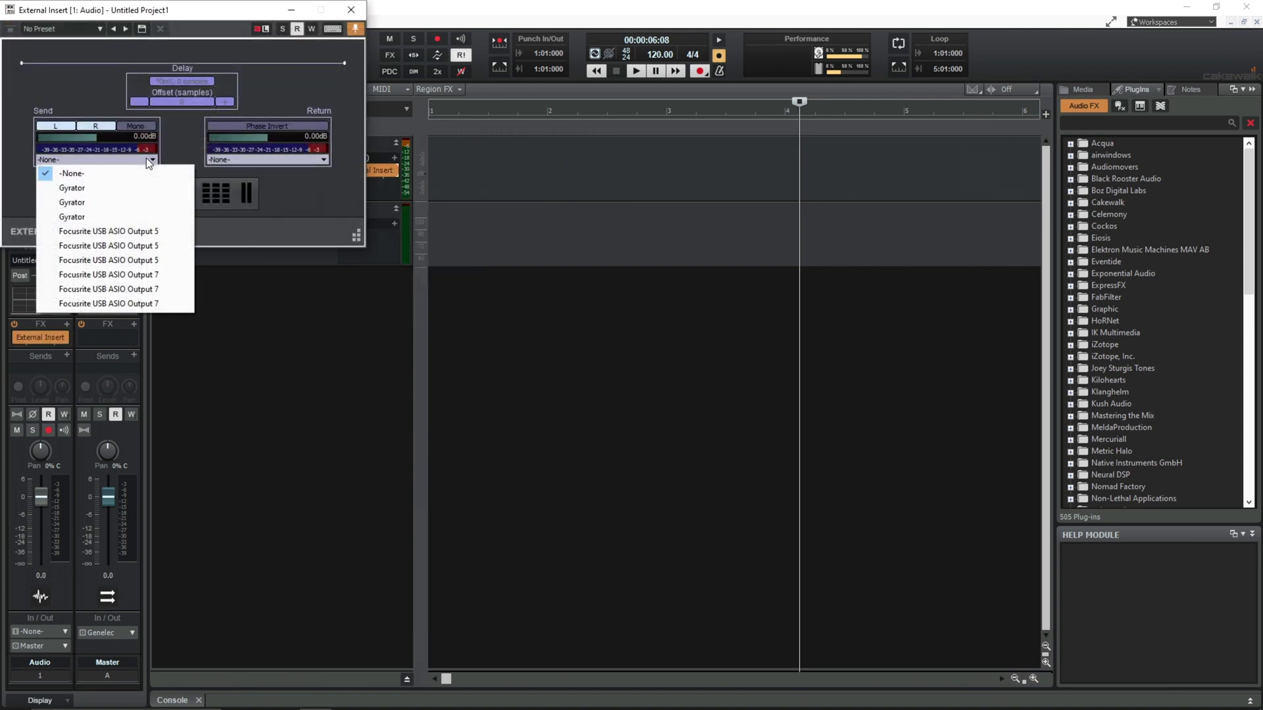
left_click(131, 217)
left_click(254, 160)
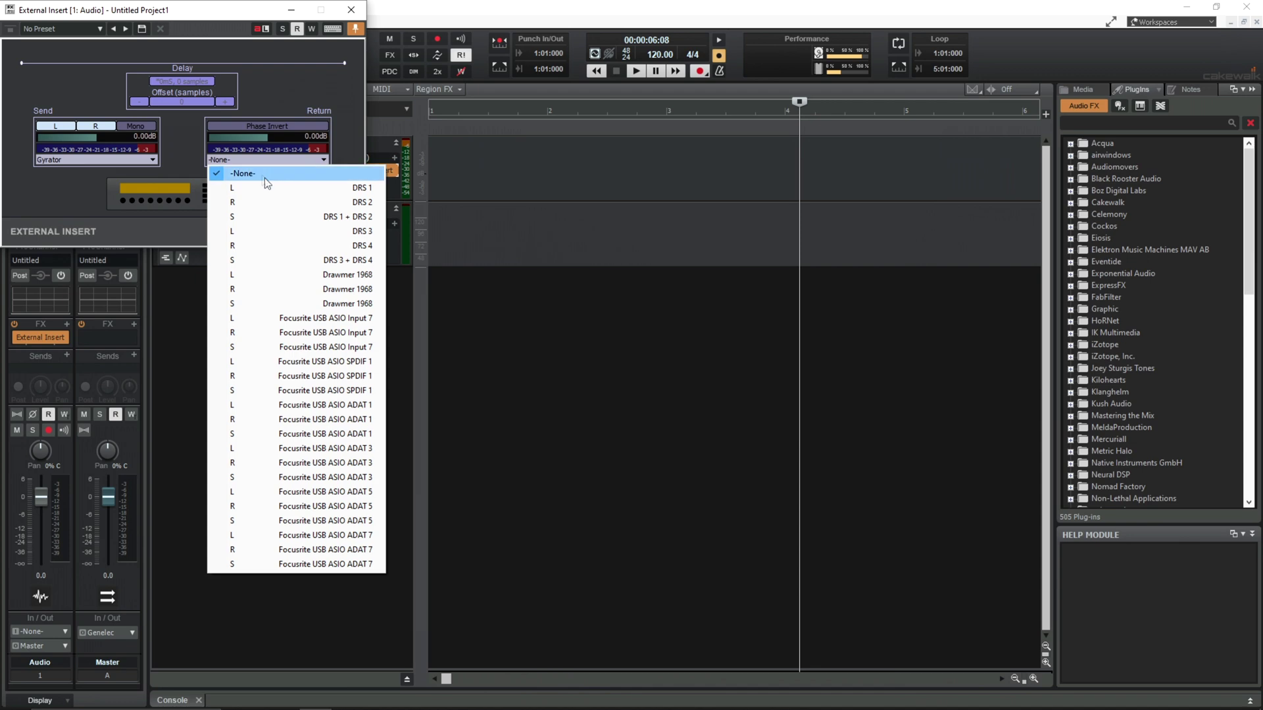
left_click(347, 303)
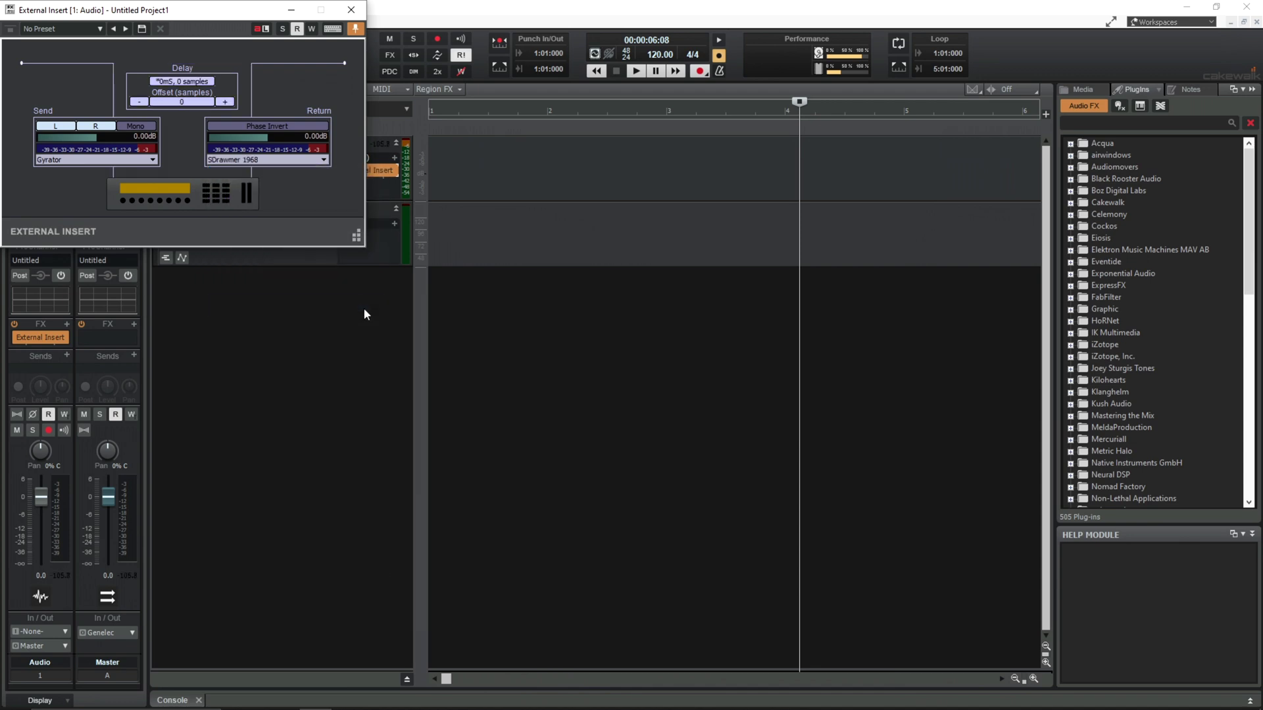